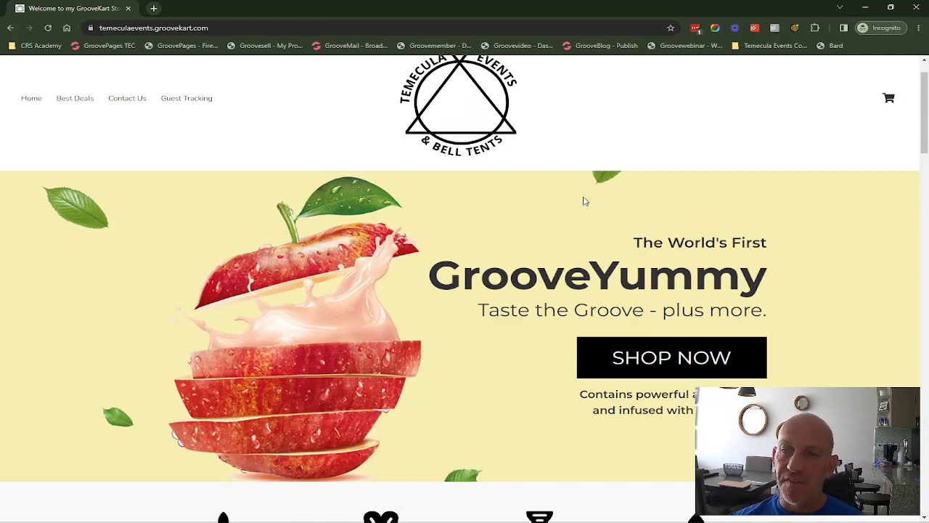
Add one "This guy loves to Groove Backpack" from the store's other products to the cart and proceed to checkout
scroll(453, 214, "down", 3)
scroll(453, 214, "down", 10)
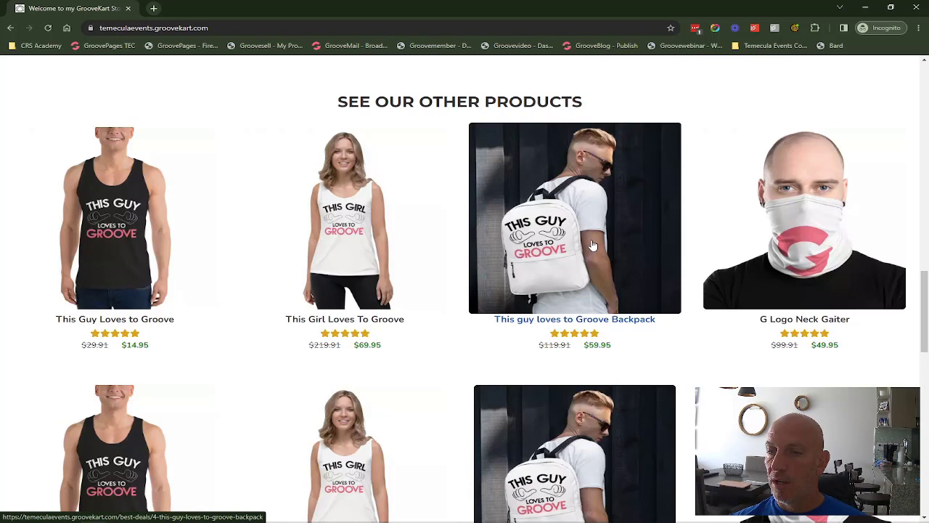
left_click(588, 241)
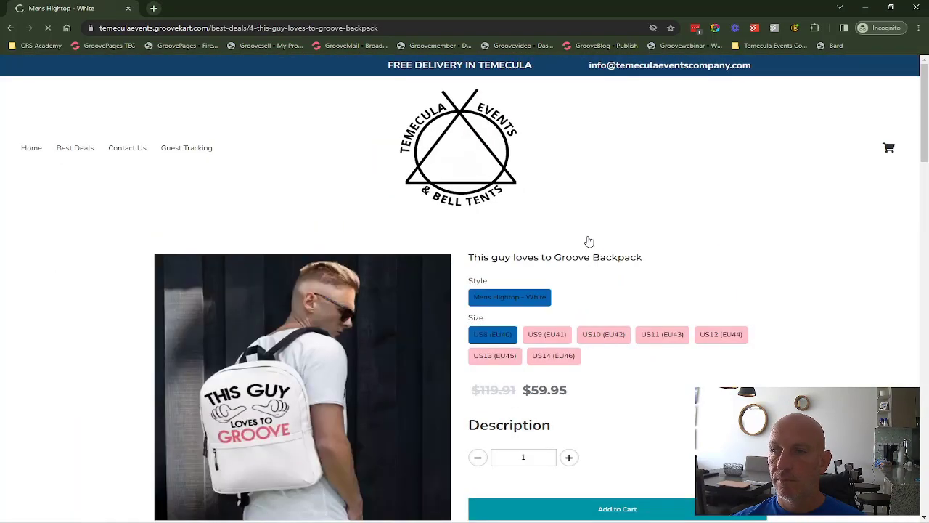
scroll(588, 240, "down", 3)
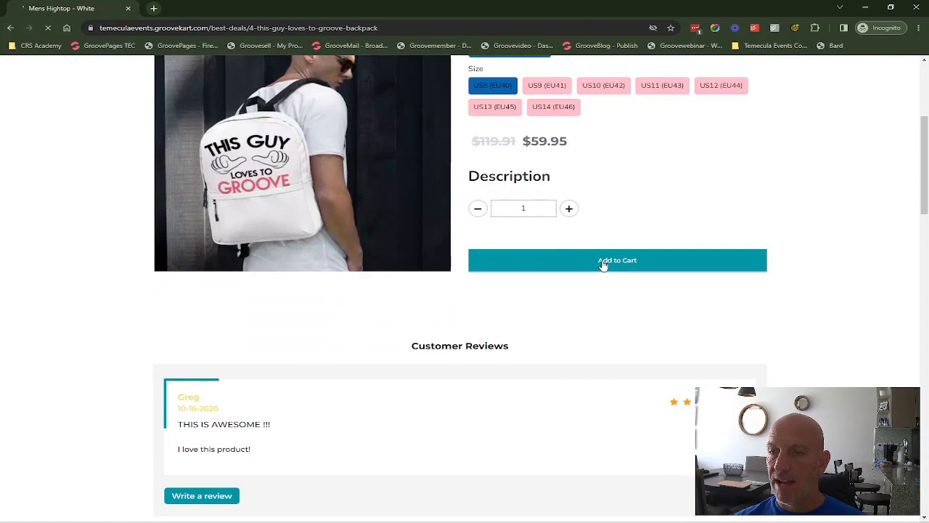
left_click(601, 263)
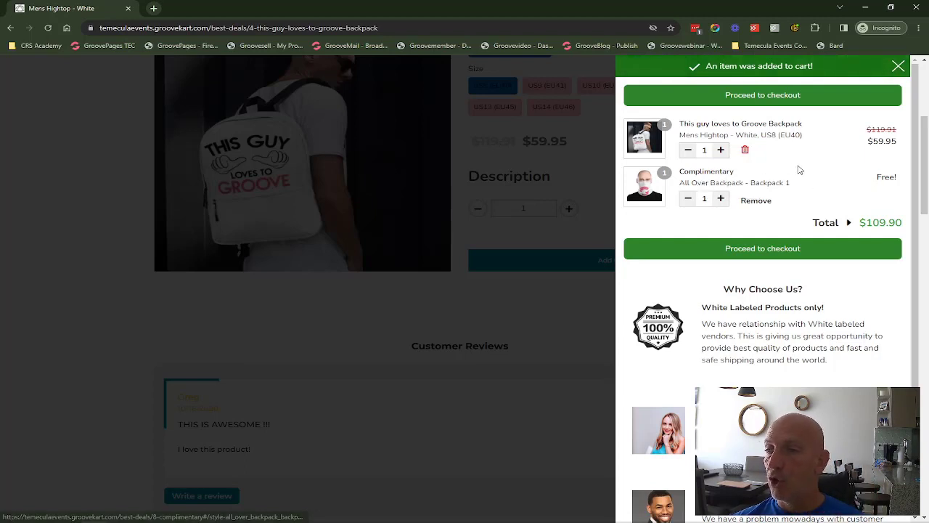
left_click(796, 248)
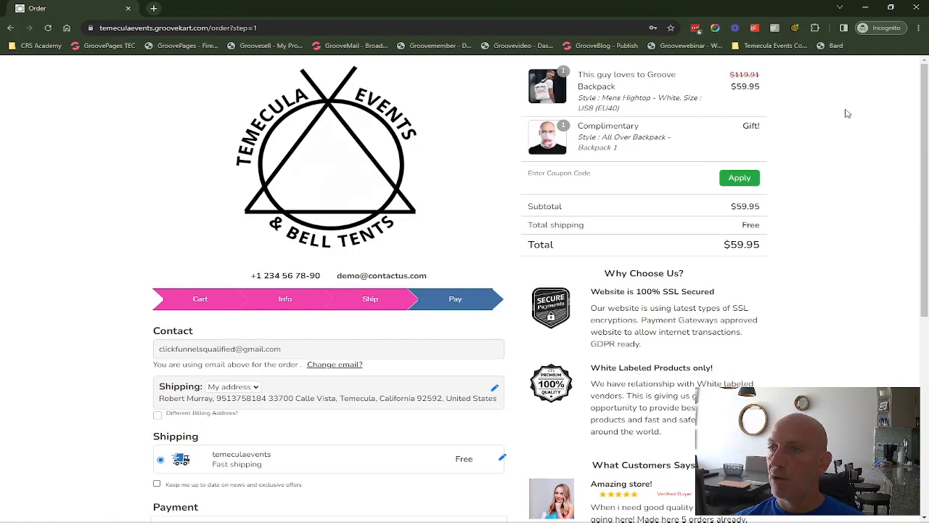
Switch to the GrooveKart admin, open the Complimentary discount for editing and review its name and code fields
left_click(866, 7)
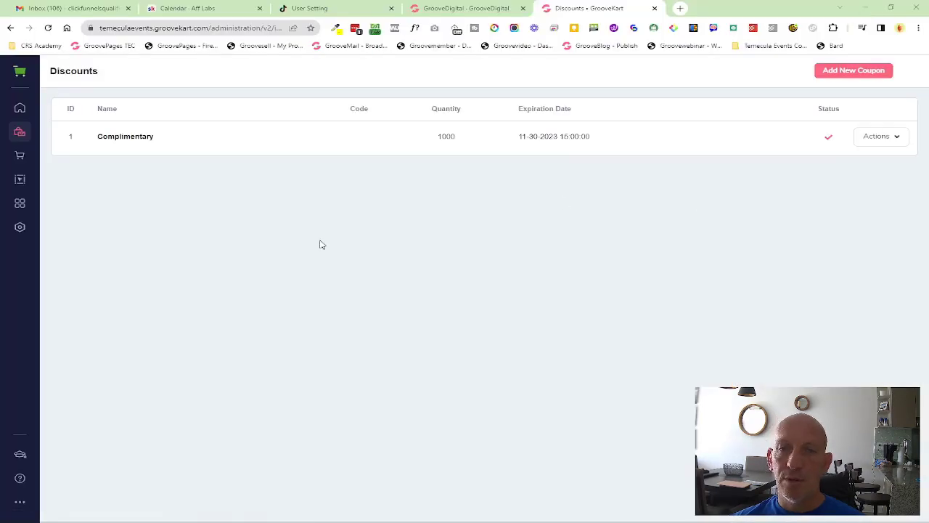
mouse_move(22, 135)
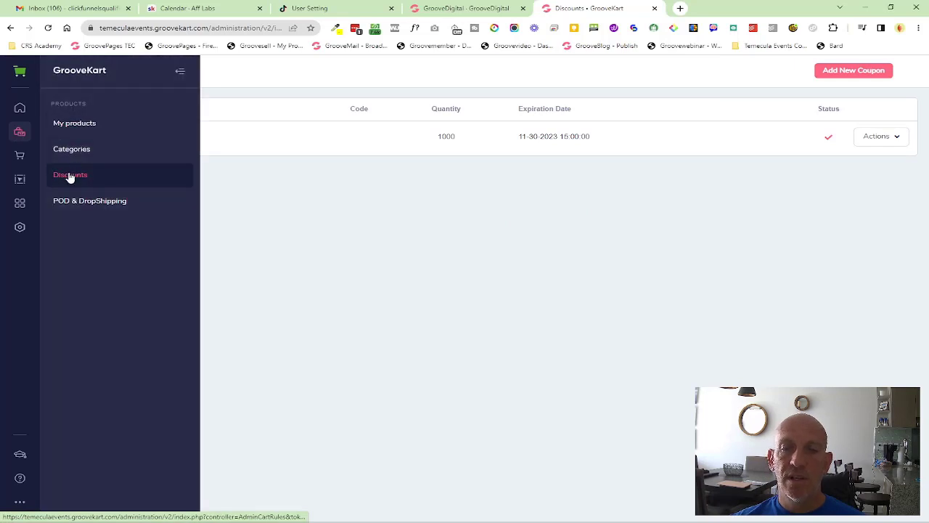
left_click(181, 71)
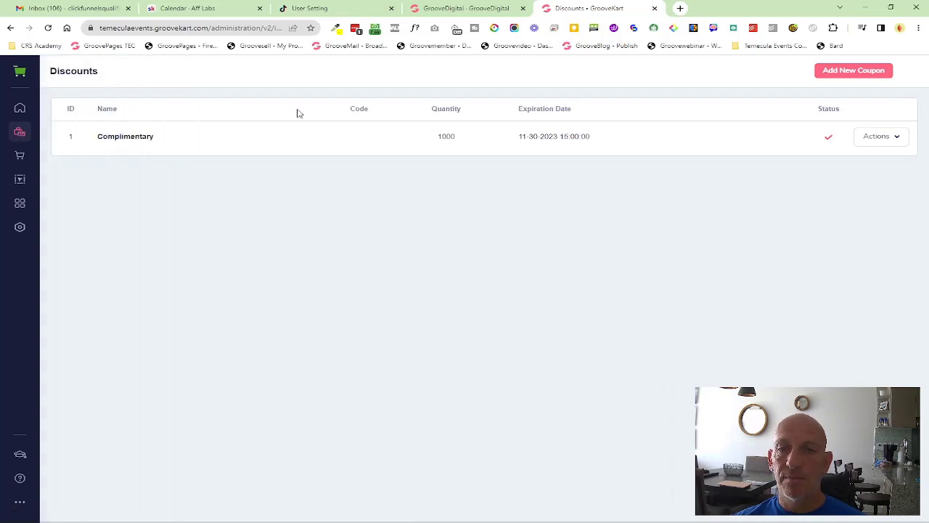
left_click(897, 138)
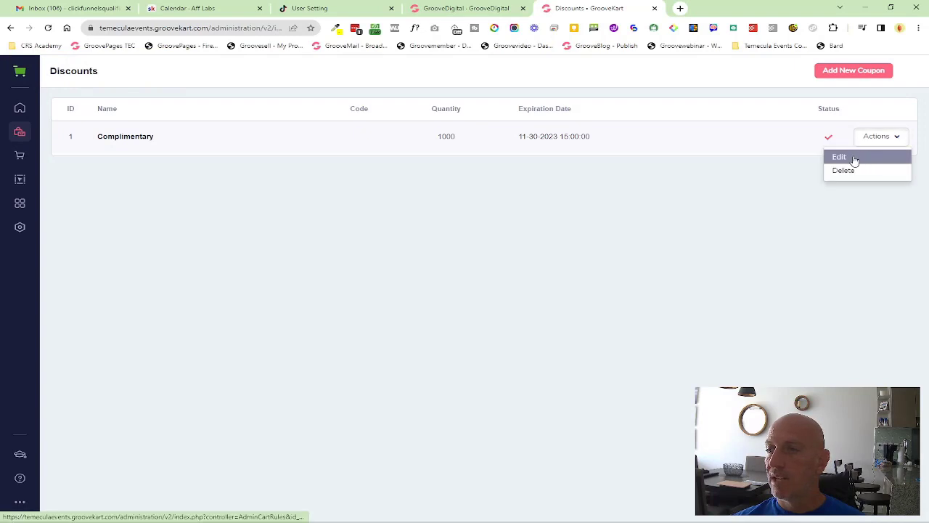
left_click(854, 160)
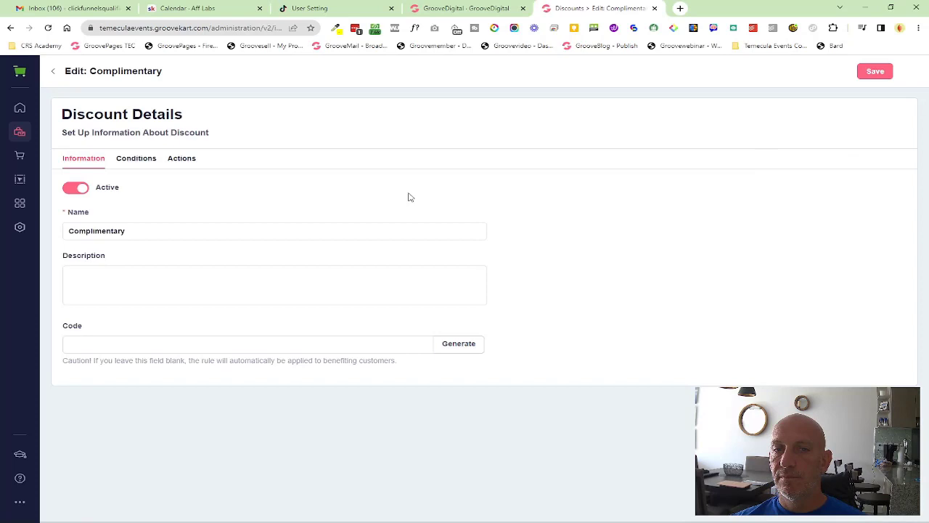
triple_click(110, 232)
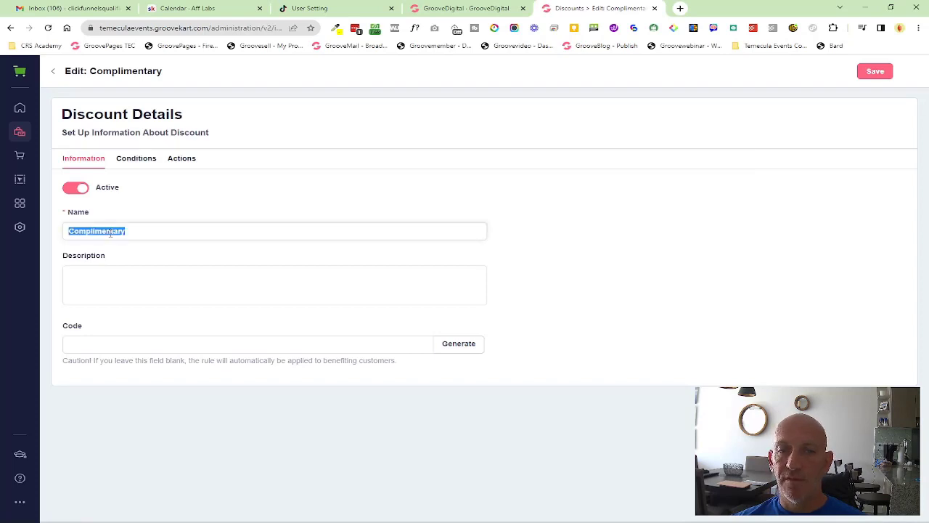
left_click(152, 254)
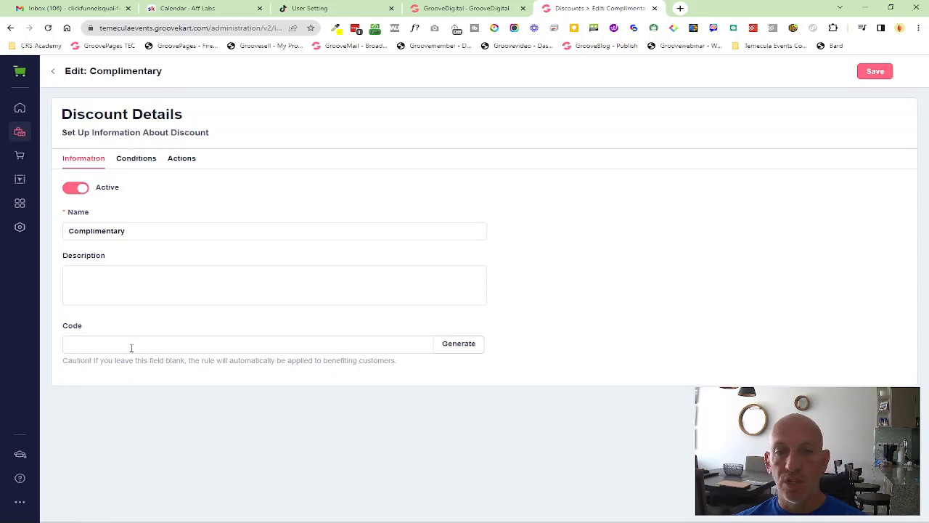
Review the Complimentary discount's conditions, including active dates, minimum amount, available quantities and the product selection rule
left_click(138, 161)
scroll(533, 218, "down", 1)
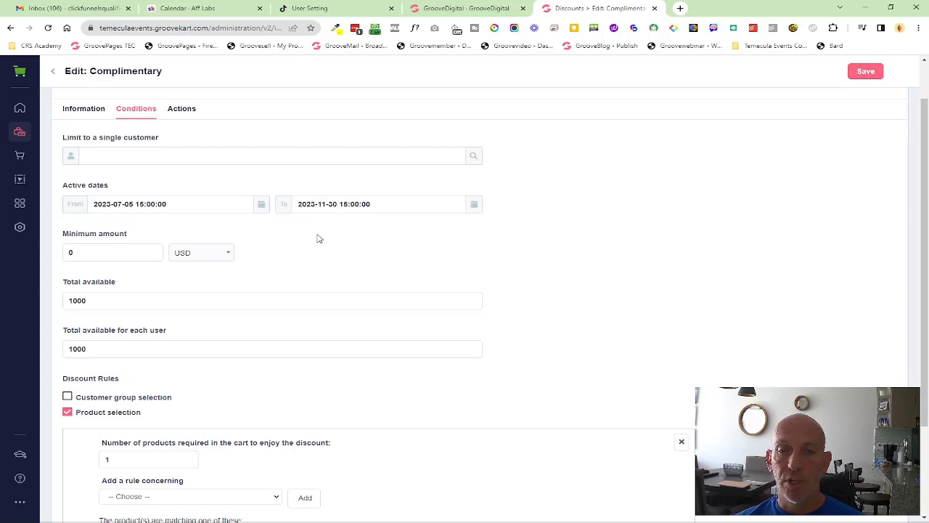
scroll(382, 205, "down", 2)
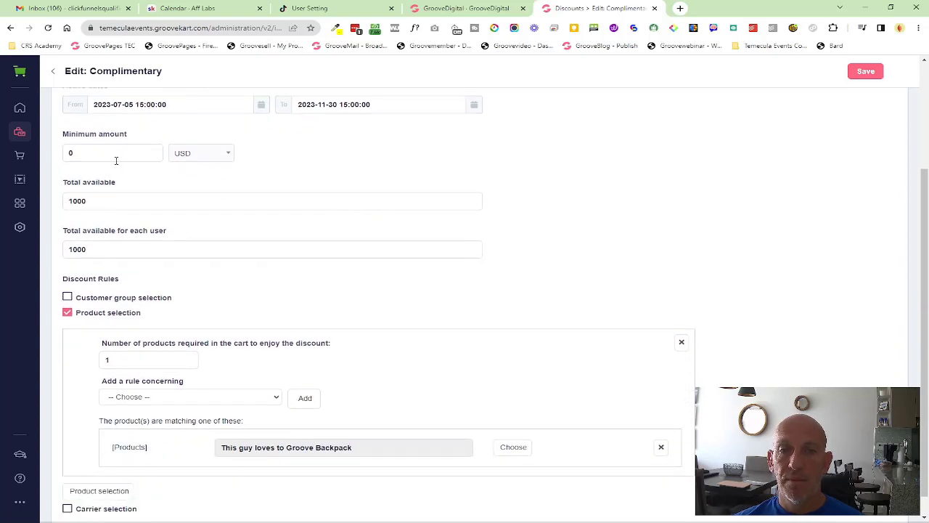
scroll(138, 176, "down", 1)
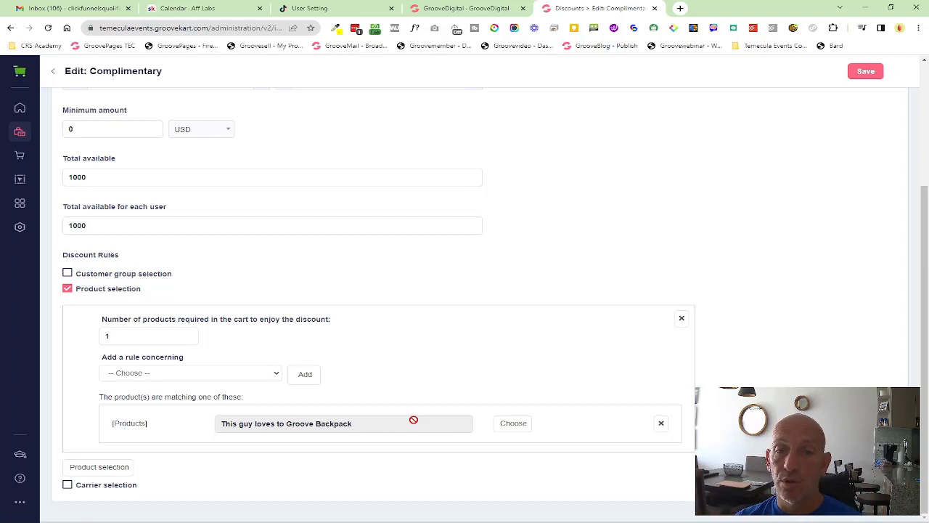
scroll(328, 323, "up", 3)
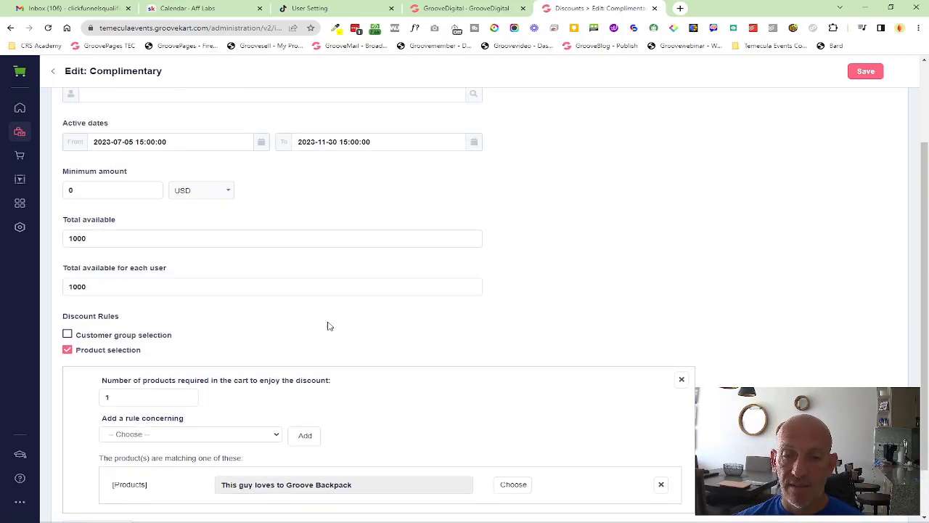
Review the Complimentary discount's actions, checking the free gift setting, its matching product and the available combination
left_click(183, 162)
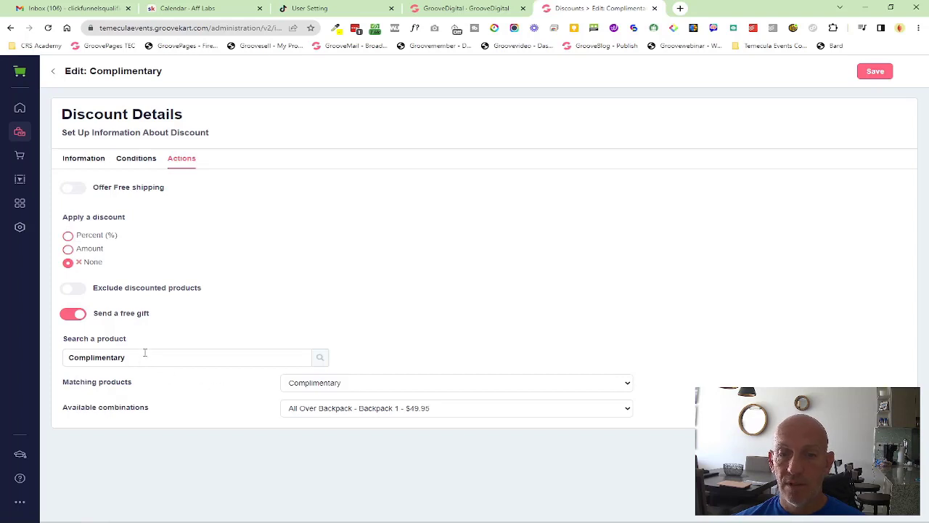
double_click(145, 353)
left_click(276, 360)
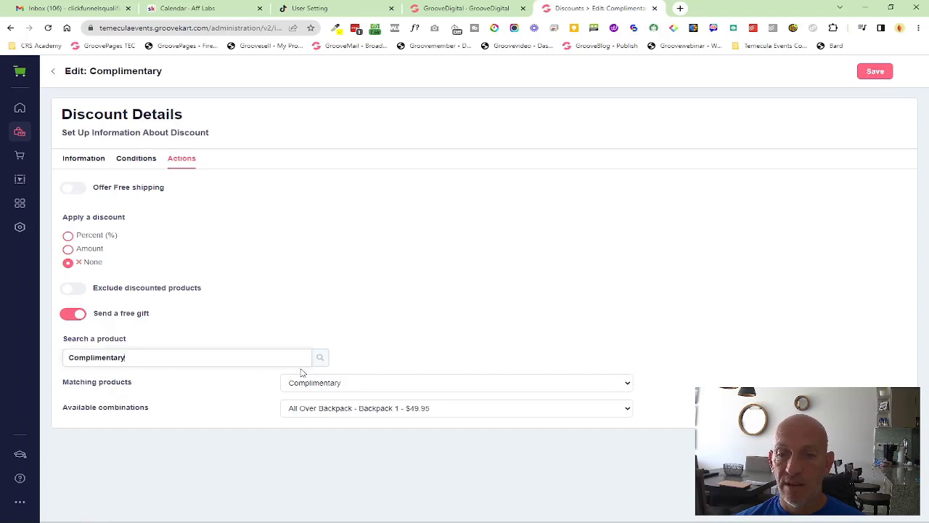
left_click(349, 388)
left_click(348, 389)
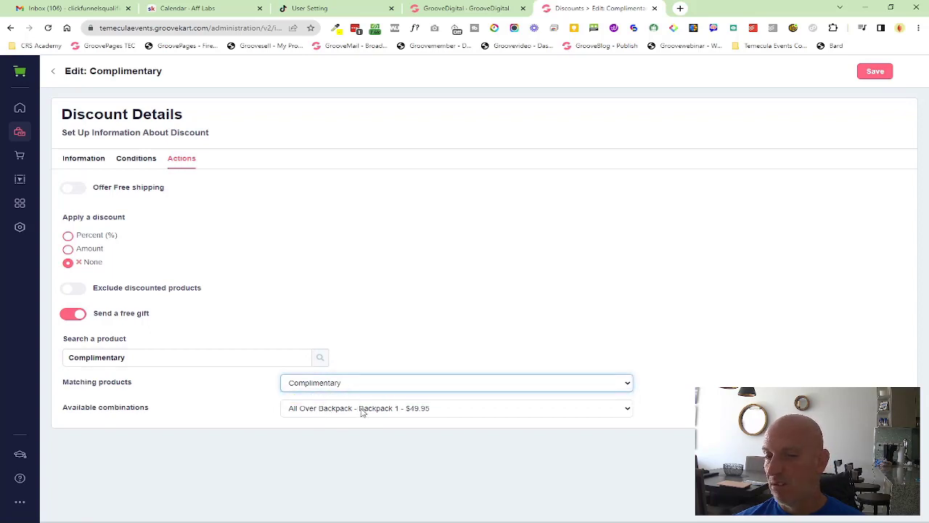
Go to the store's product list and open the Complimentary product for editing
left_click(19, 133)
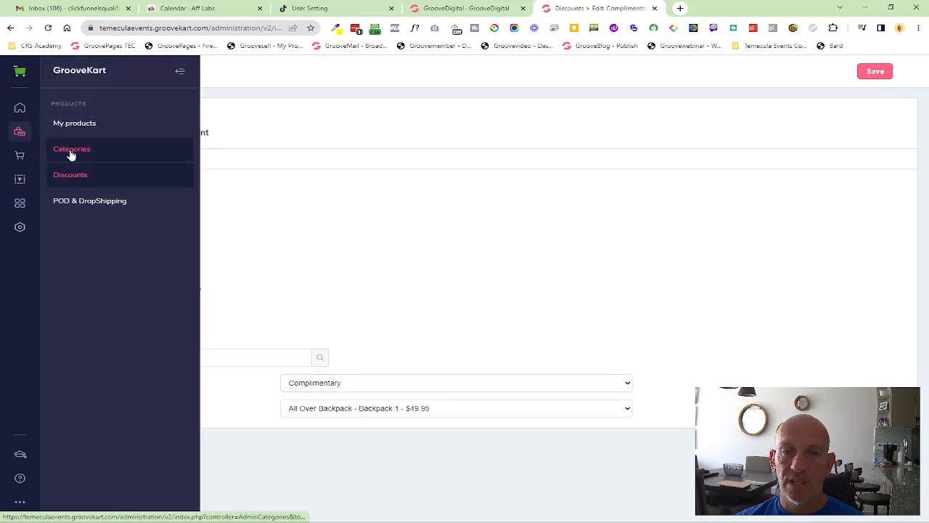
left_click(80, 126)
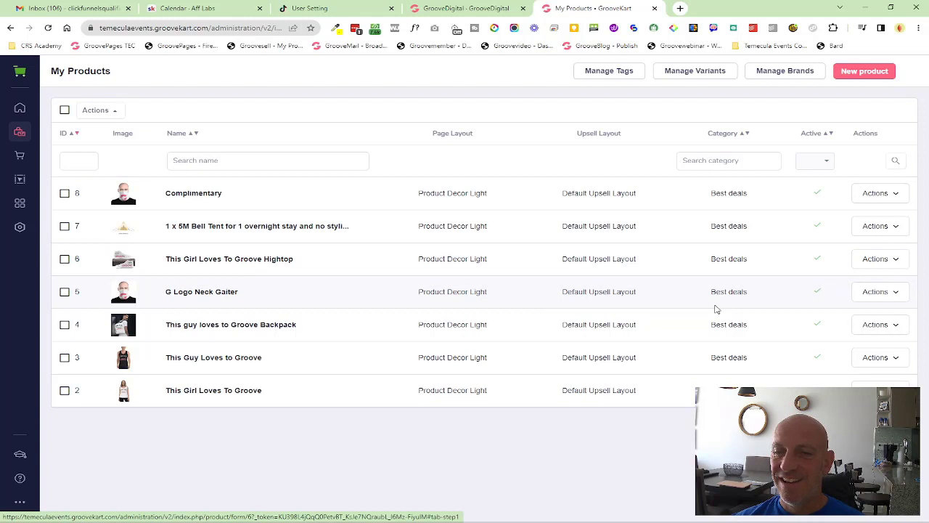
left_click(897, 293)
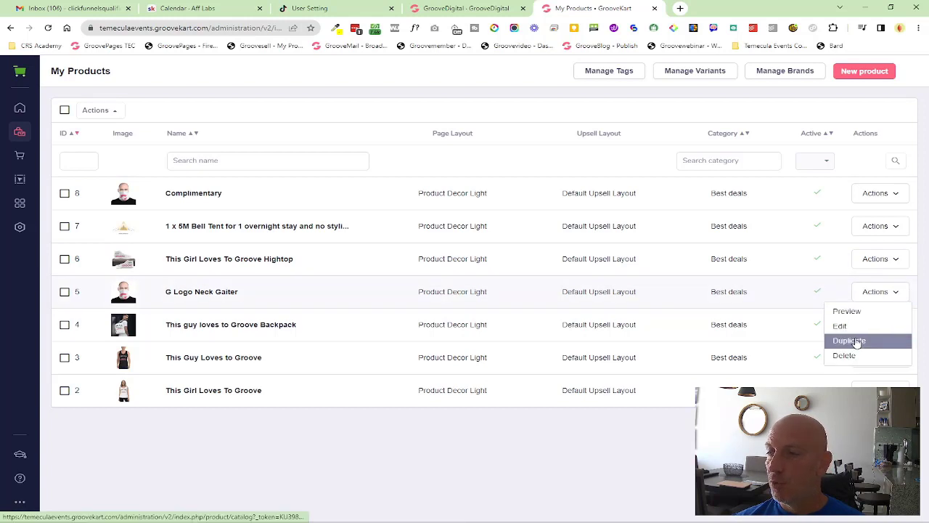
left_click(842, 287)
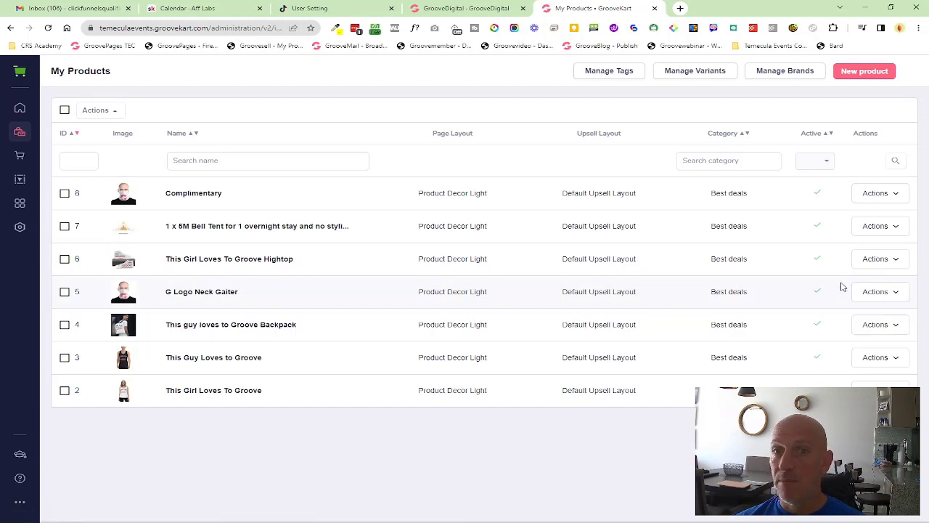
left_click(881, 193)
left_click(853, 227)
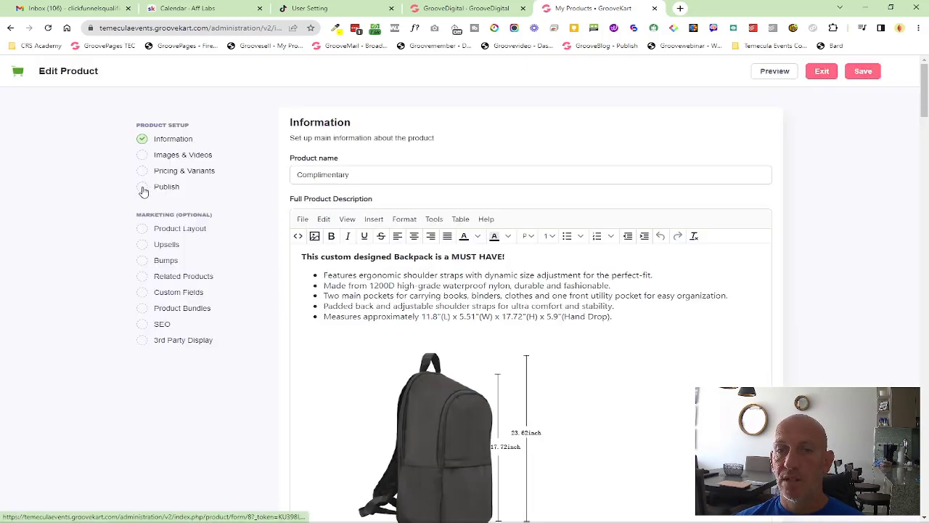
Try the Facebook only and Url Search only visibility options in the product's publish settings, and set it back to Everywhere
left_click(143, 190)
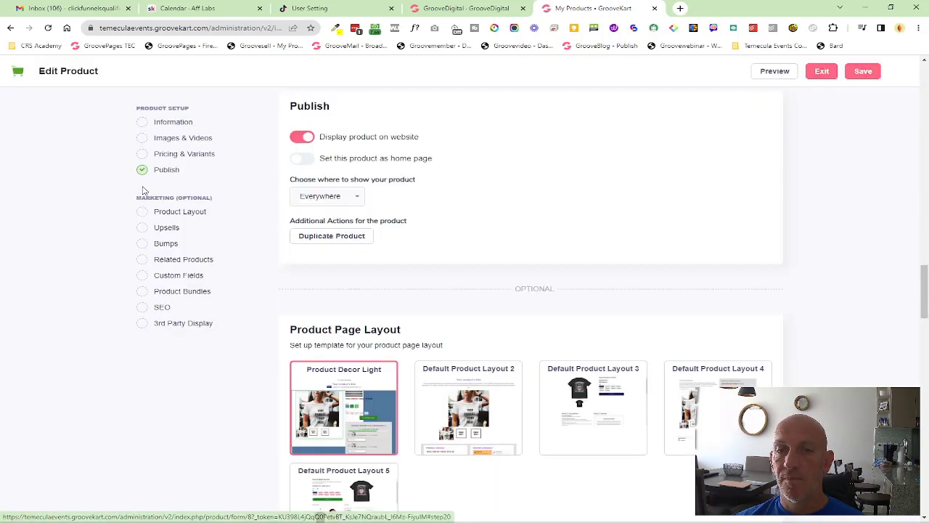
left_click(354, 203)
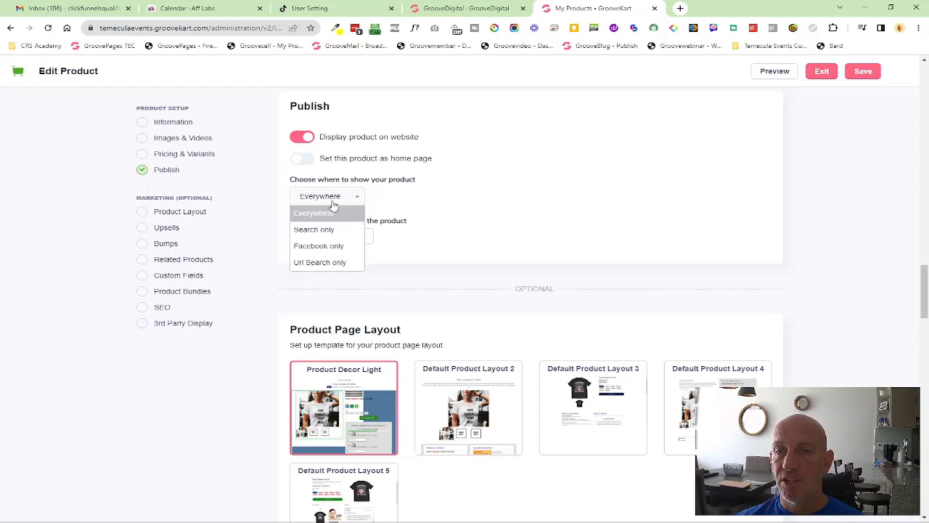
left_click(325, 245)
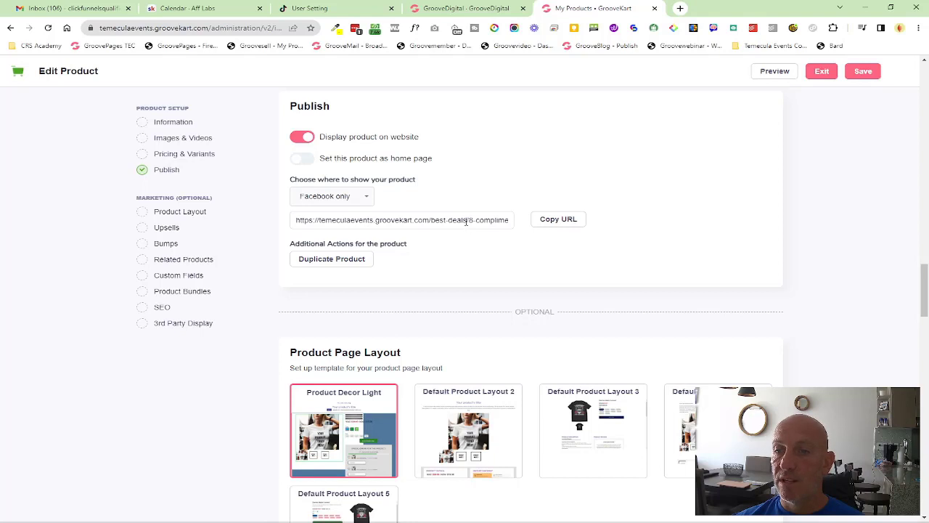
left_click(363, 203)
left_click(347, 263)
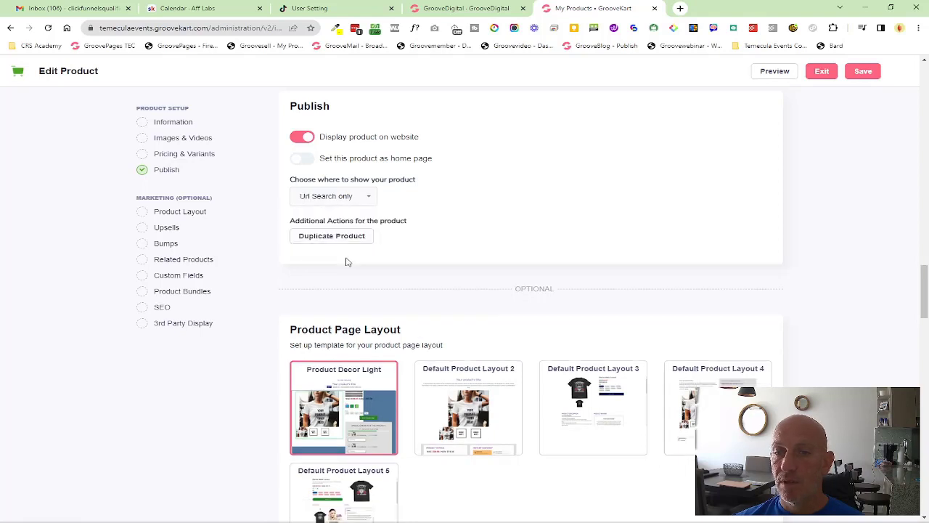
left_click(372, 199)
left_click(352, 212)
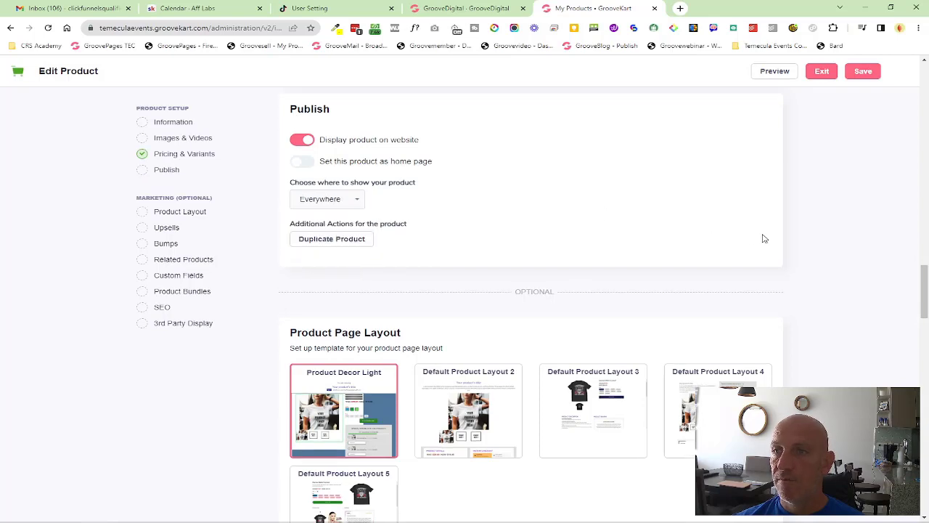
scroll(763, 238, "up", 15)
scroll(838, 227, "up", 8)
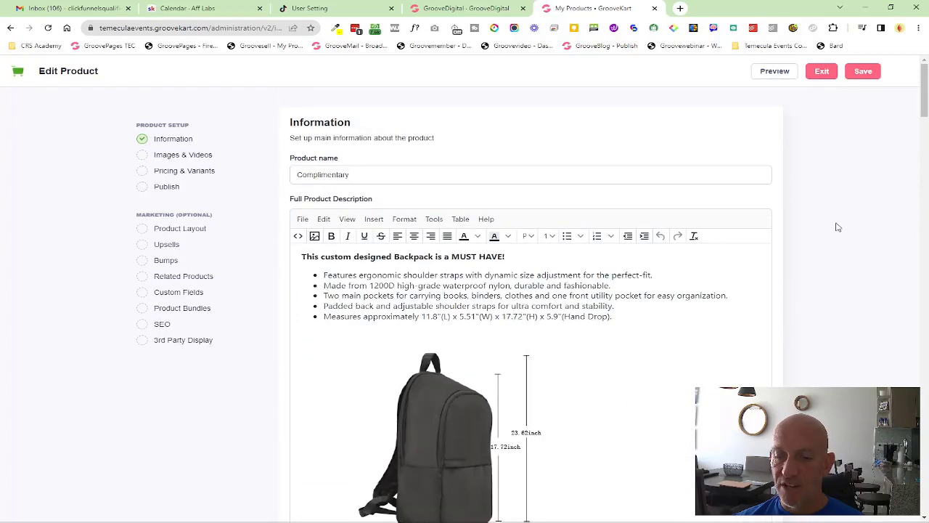
Switch back to the storefront checkout, reopen the backpack's product page and add another one to the cart
key("alt+Tab")
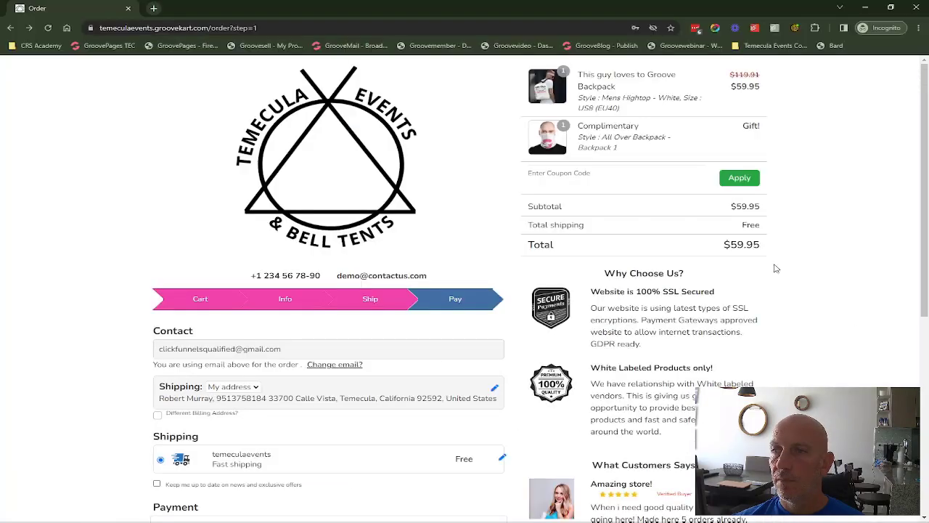
left_click(561, 76)
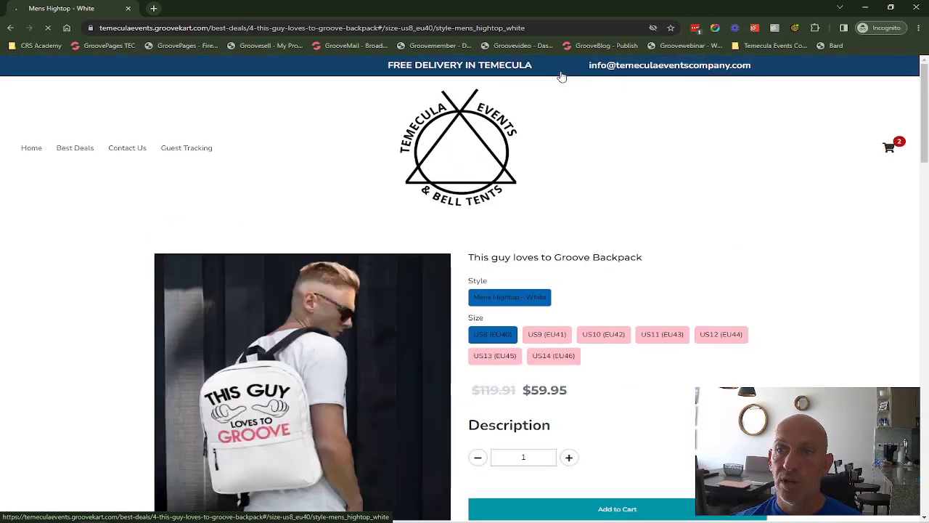
scroll(684, 310, "down", 1)
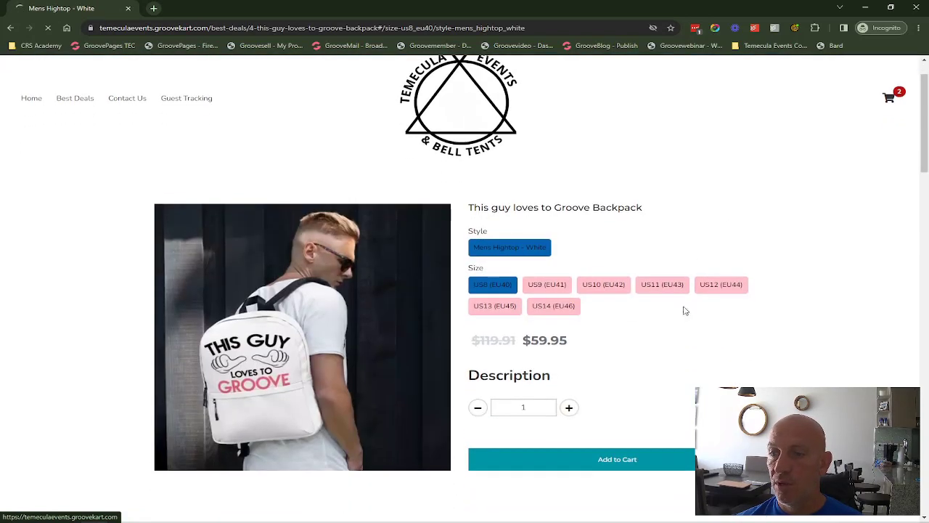
left_click(641, 459)
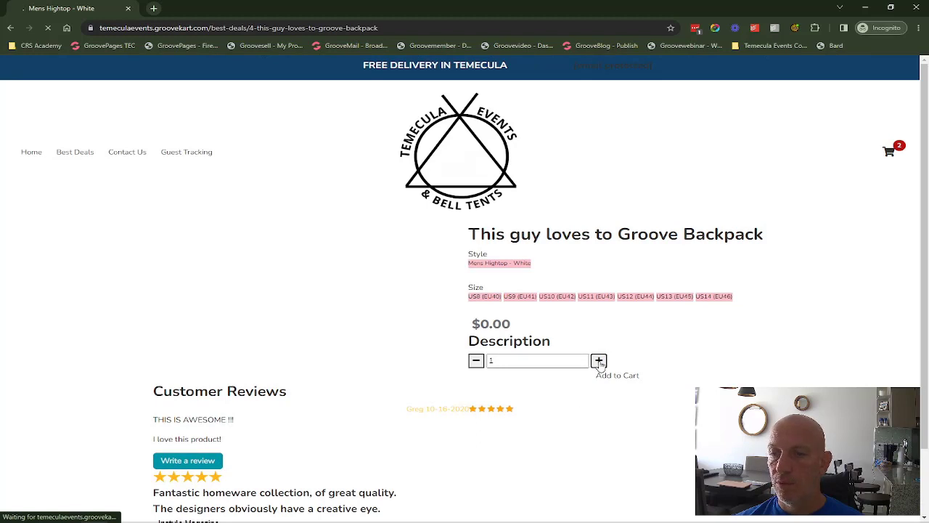
Open the shopping cart, check the backpack's line price and the free gift, and proceed to checkout
left_click(889, 150)
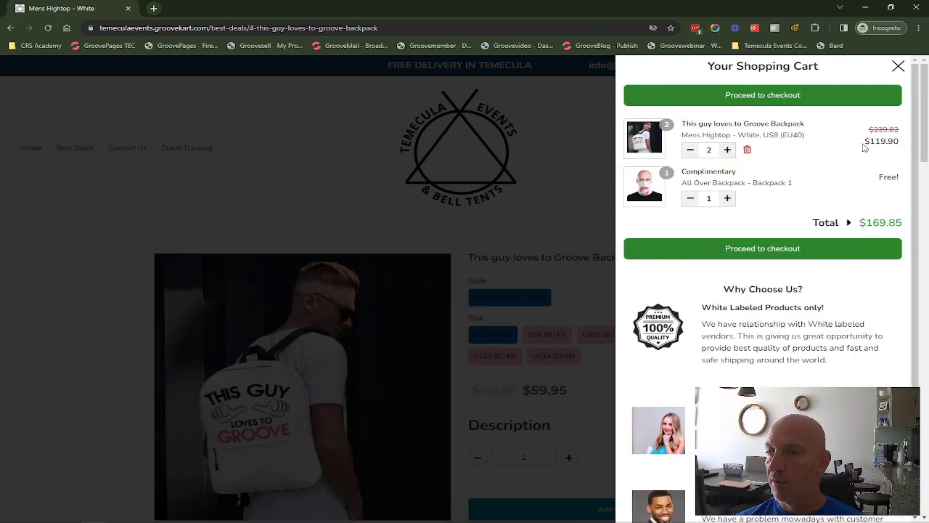
left_click_drag(865, 140, 899, 149)
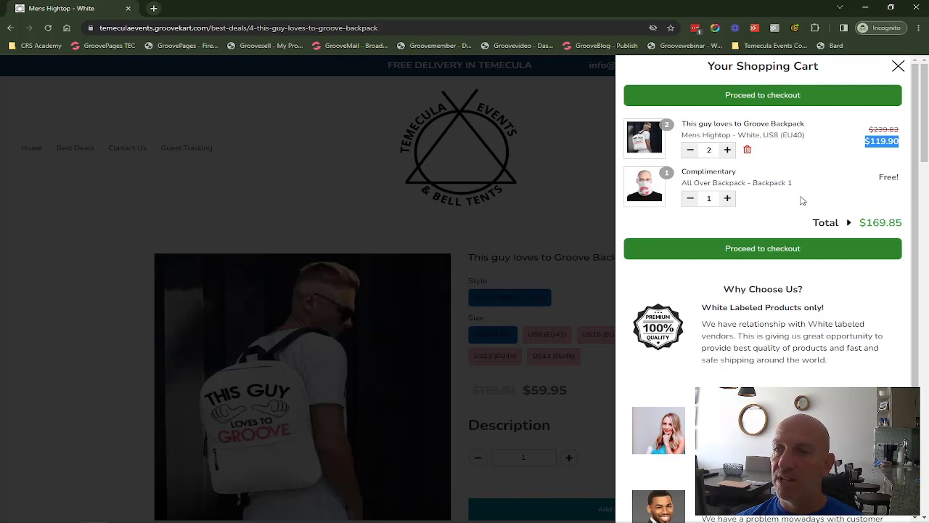
left_click(793, 250)
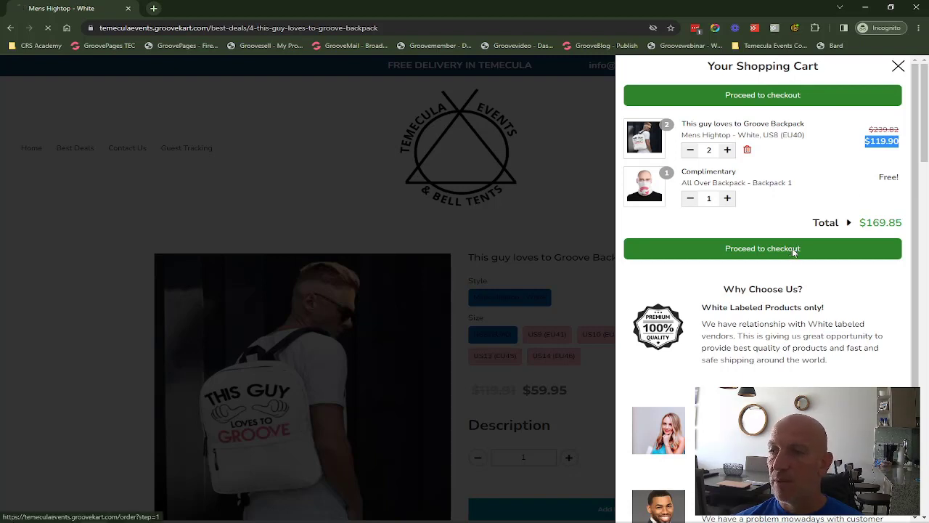